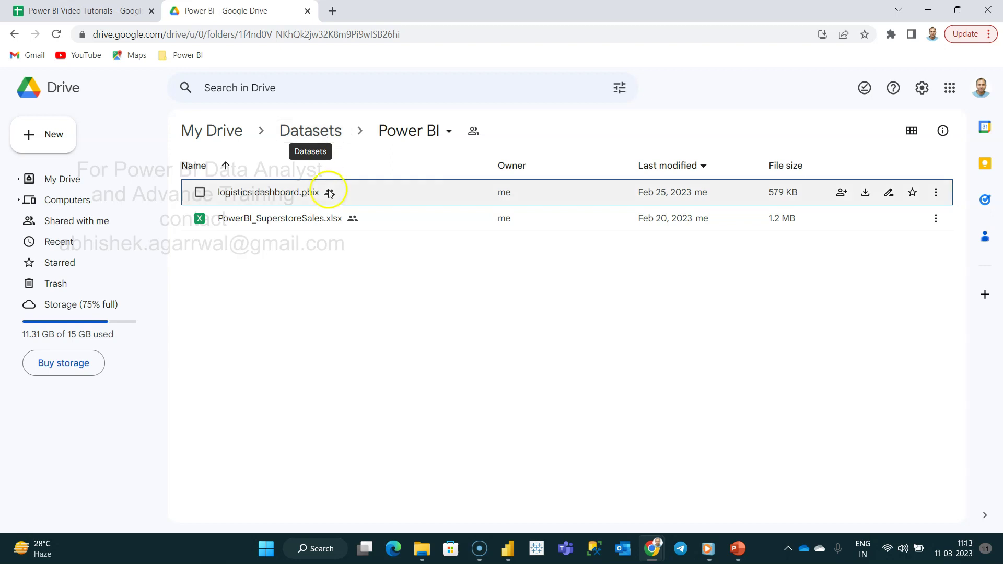
# Leave the Power BI folder in Google Drive and bring up the Power BI Video Tutorials spreadsheet.
pyautogui.click(333, 140)
pyautogui.click(314, 198)
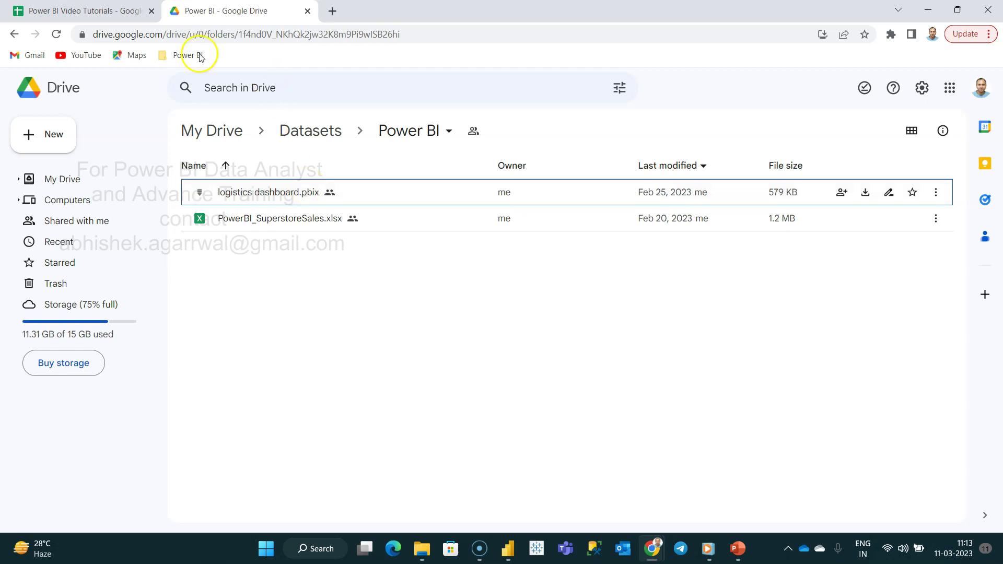
# Switch to the Power BI Video Tutorials sheet and select the date formatting tutorial in A229.
pyautogui.click(111, 12)
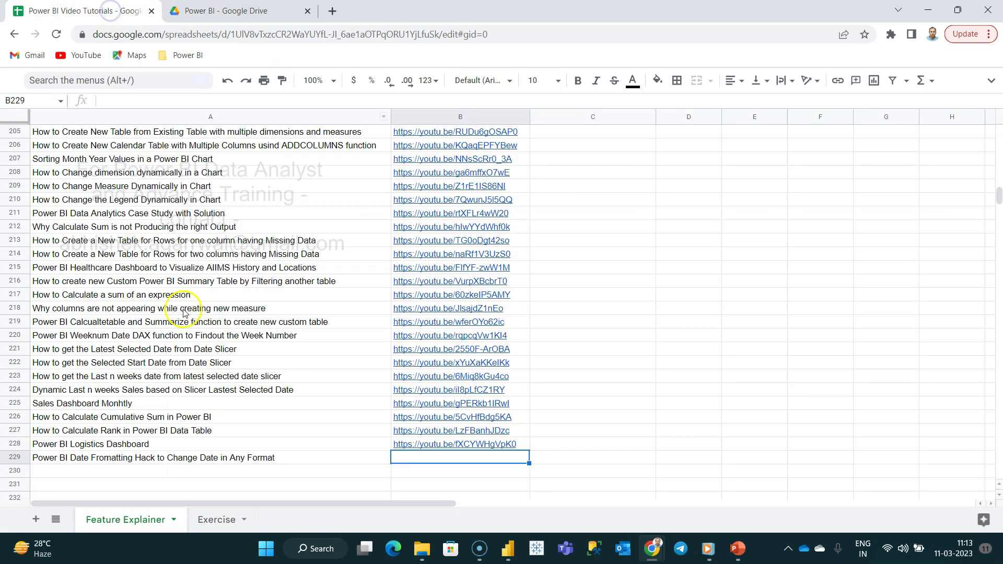
pyautogui.click(209, 459)
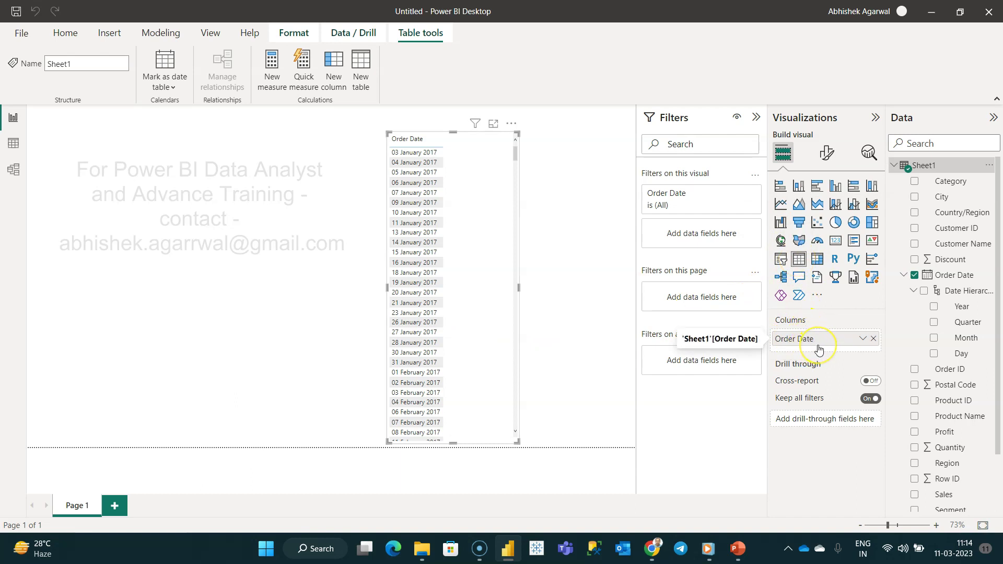
# Select the Order Date column and show its built-in date formats, currently Long Date.
pyautogui.click(946, 277)
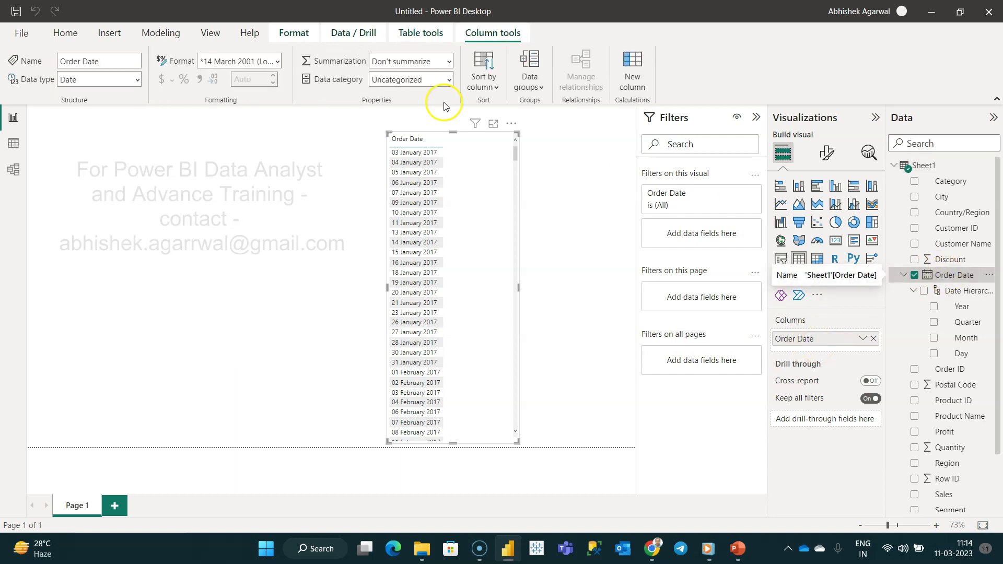
pyautogui.click(218, 91)
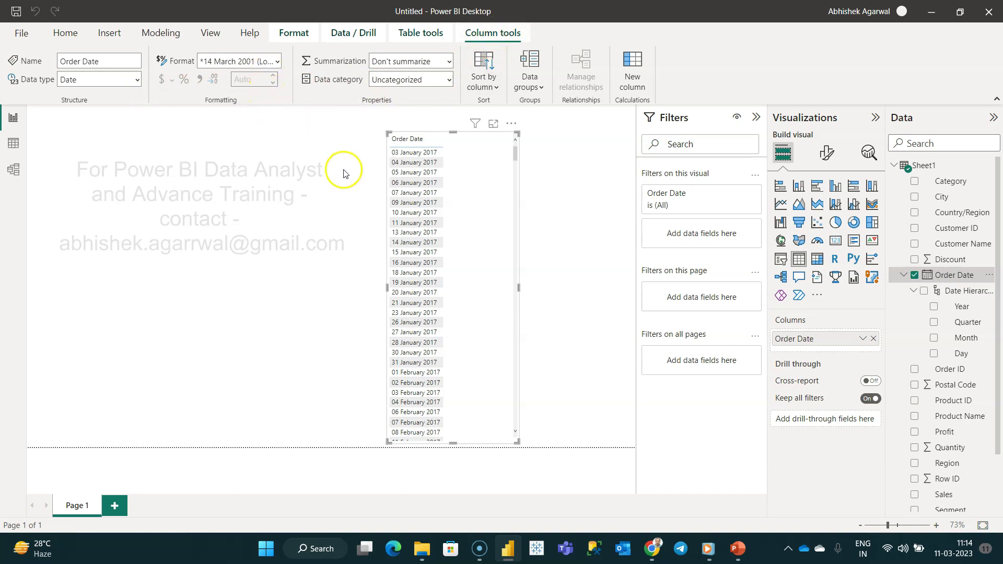
pyautogui.click(277, 62)
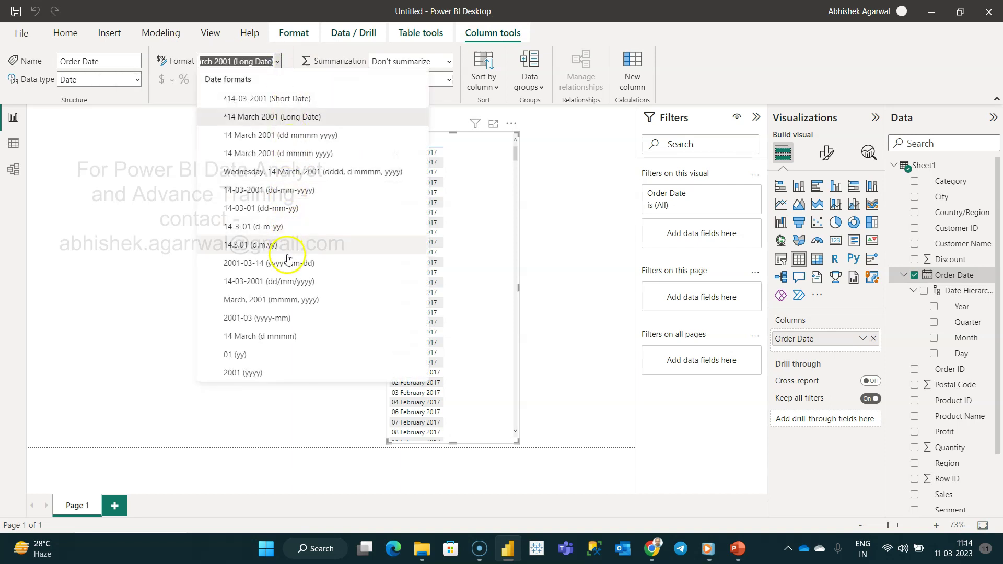
# Apply the 14-03-2001 (dd-mm-yyyy) format to Order Date and browse the other formats.
pyautogui.click(310, 192)
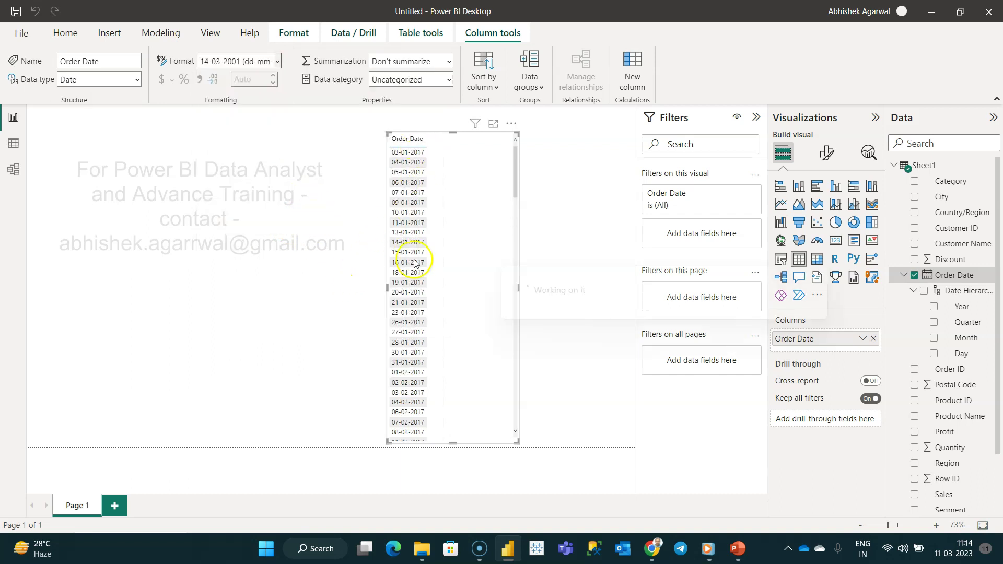
pyautogui.click(282, 62)
pyautogui.click(278, 61)
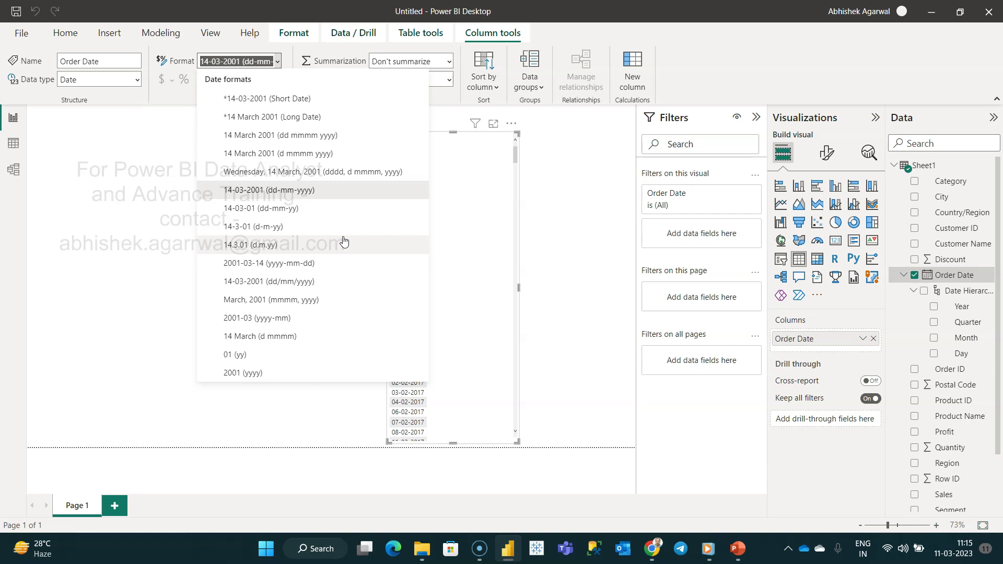
pyautogui.click(337, 369)
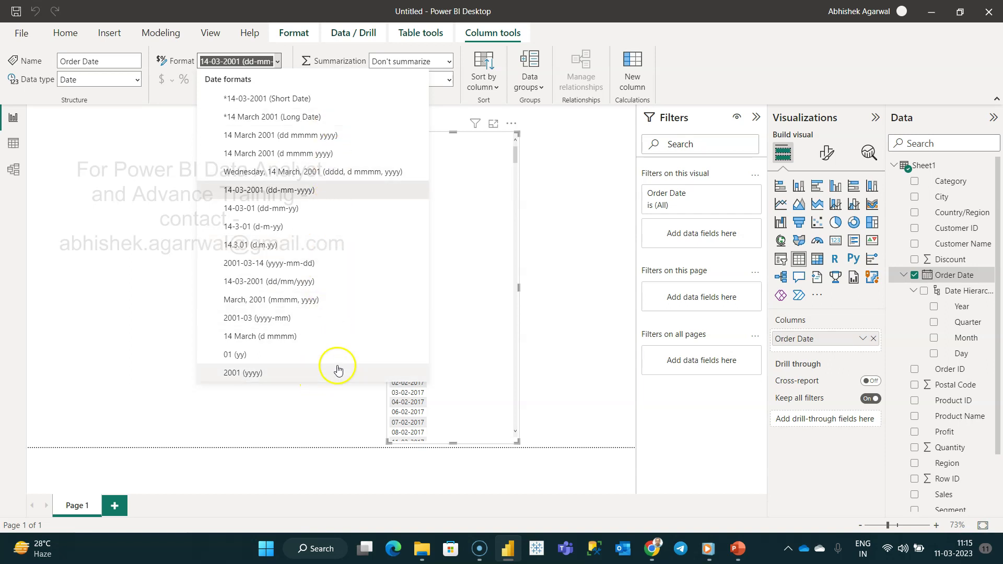
# Try MM DD YY as the Order Date format, then cancel back to dd-mm-yyyy.
pyautogui.click(250, 61)
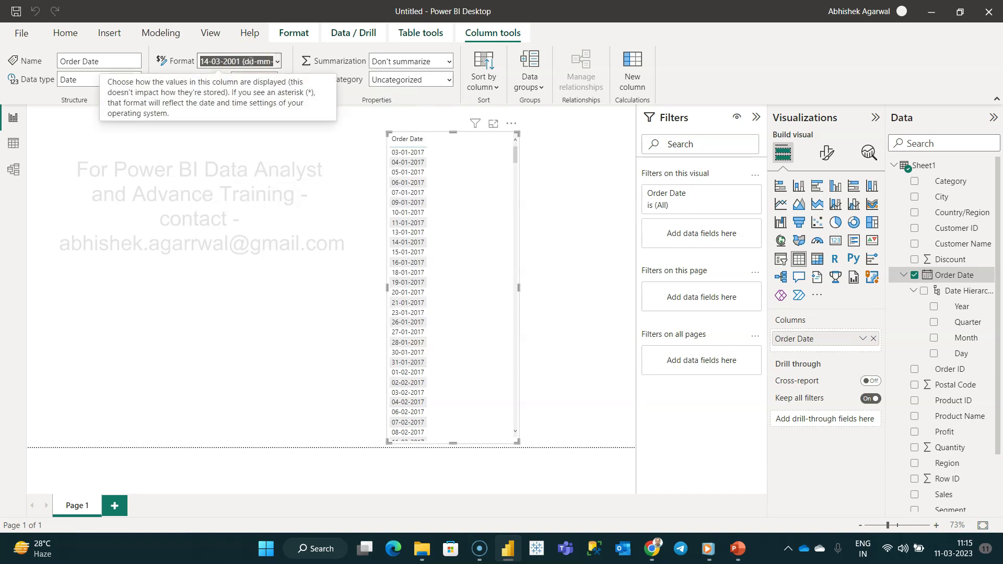
pyautogui.write('MM DD YY')
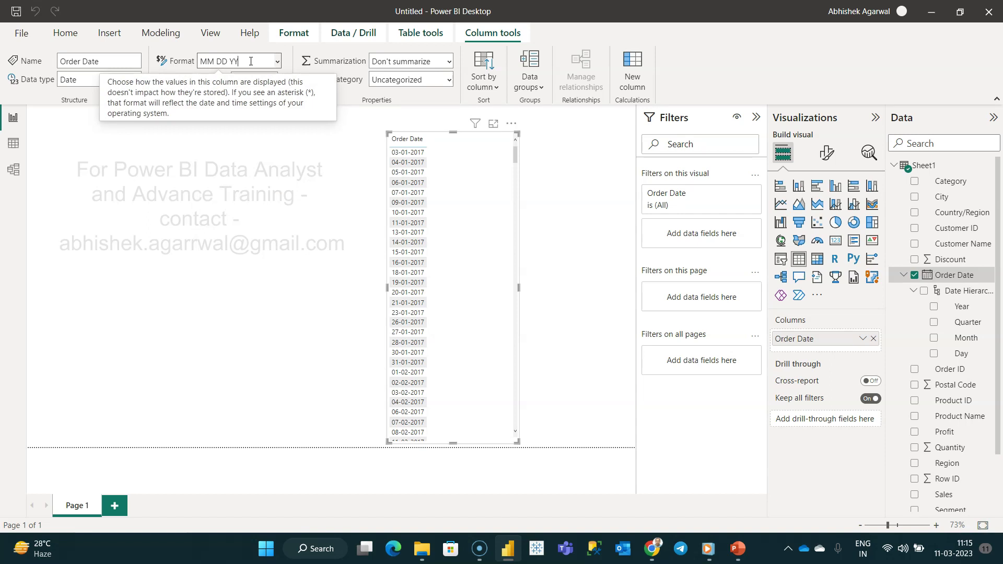
pyautogui.press('Escape')
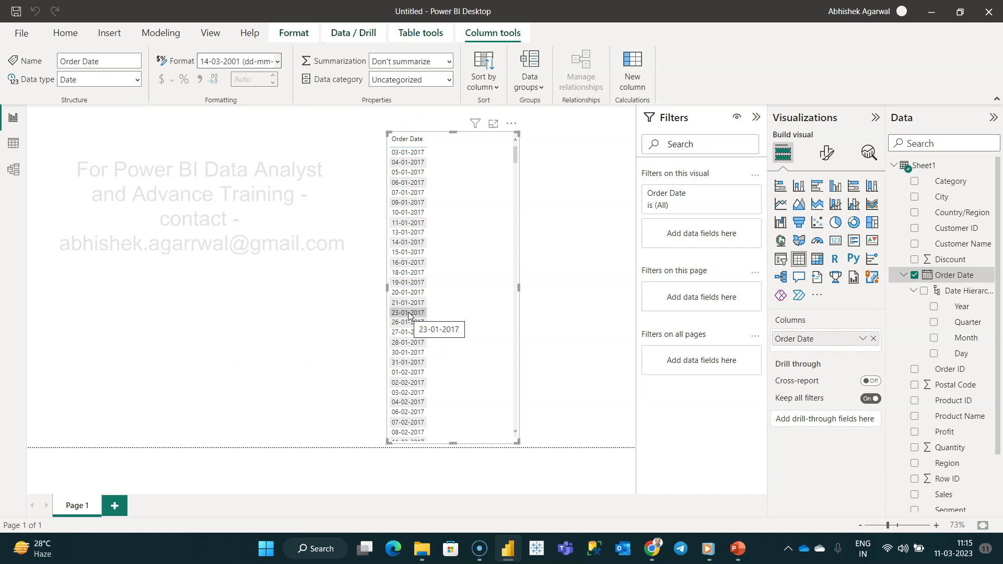
pyautogui.click(435, 267)
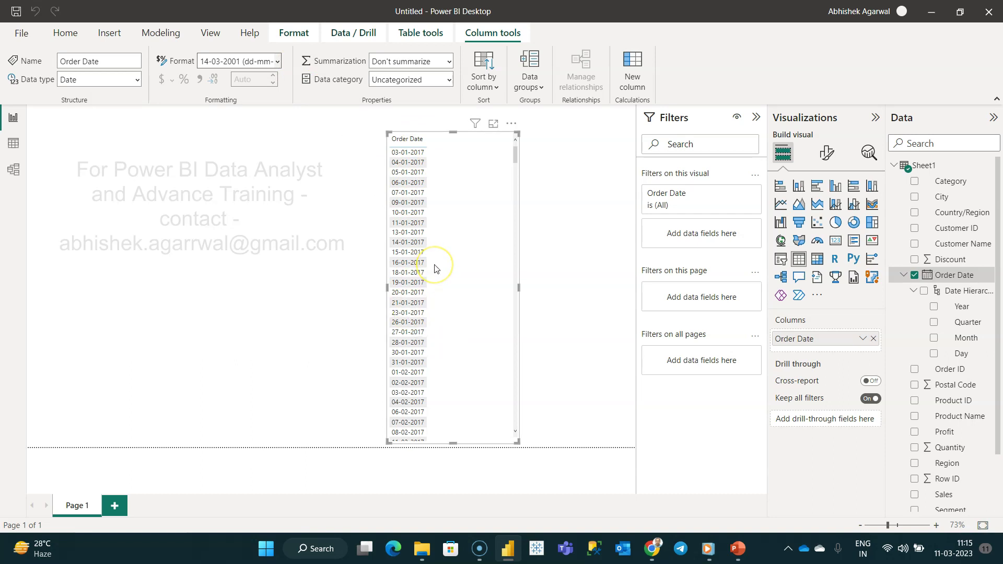
# Apply the custom MM DD YYYY format to Order Date, giving values like 01 03 2017.
pyautogui.click(255, 62)
pyautogui.write('MM DD')
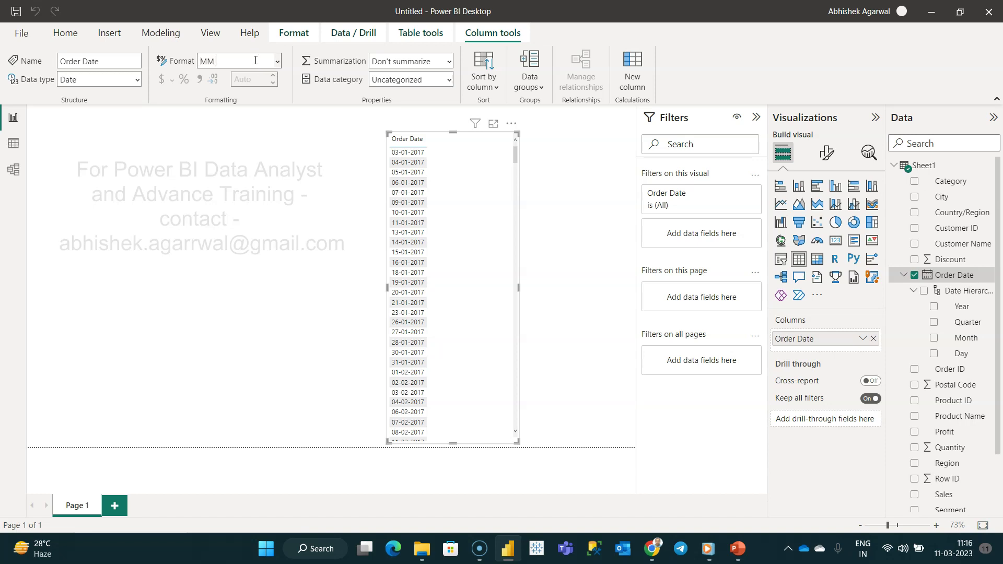
pyautogui.write(' YYY')
pyautogui.press('BackSpace')
pyautogui.write('YY')
pyautogui.press('Return')
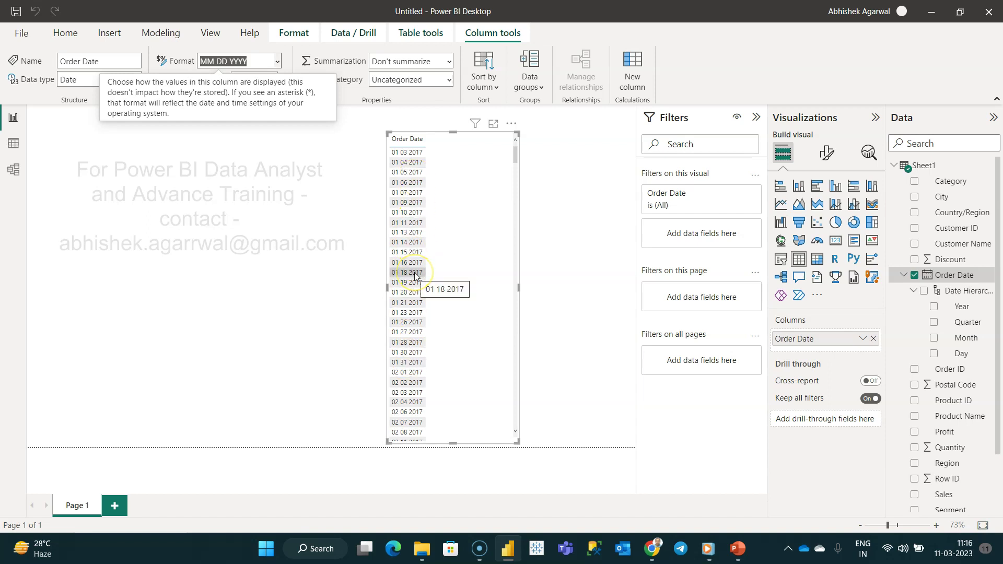
pyautogui.click(254, 62)
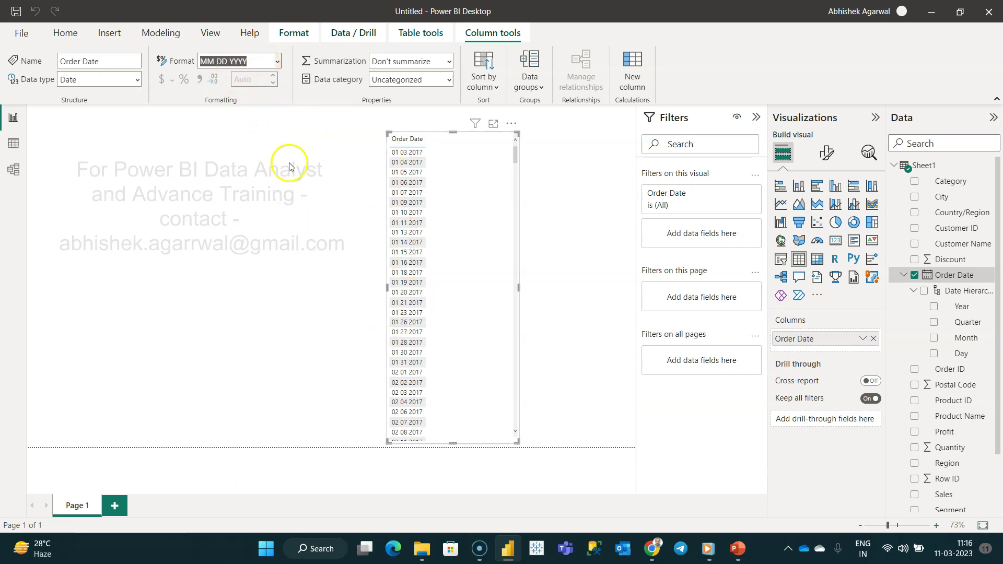
# Apply the custom YY DD MMM format to Order Date.
pyautogui.write('YY')
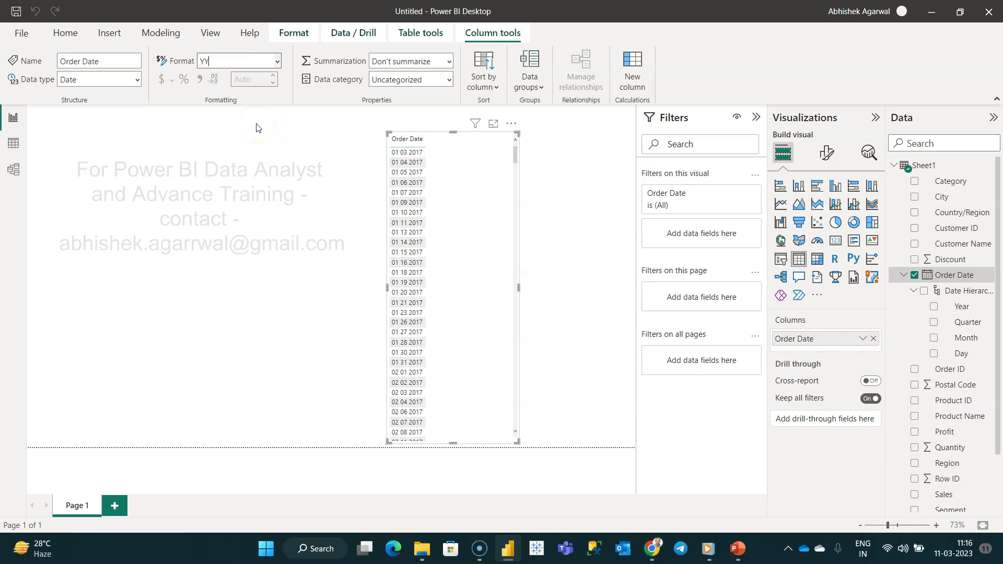
pyautogui.write(' DD MMM')
pyautogui.press('Return')
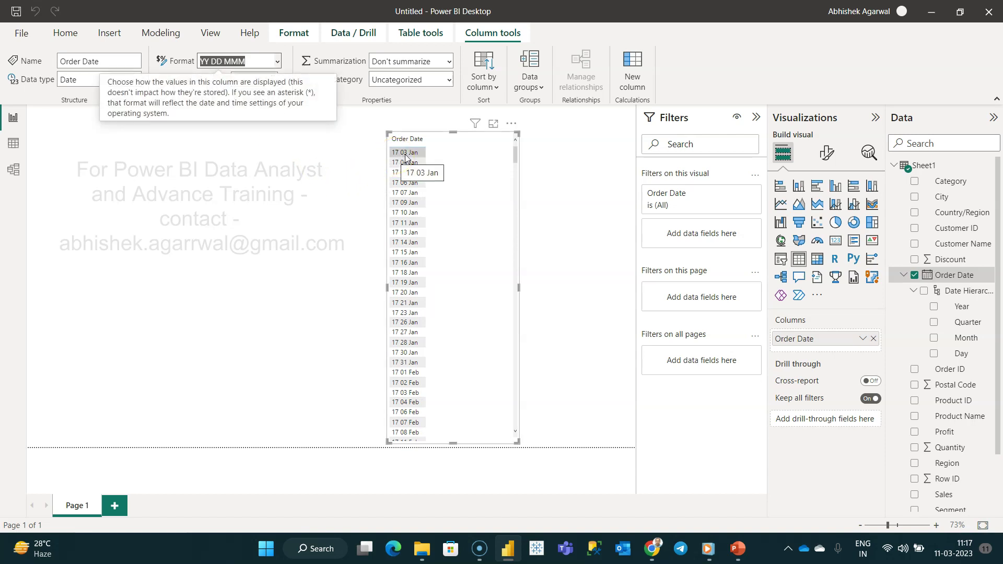
pyautogui.click(421, 158)
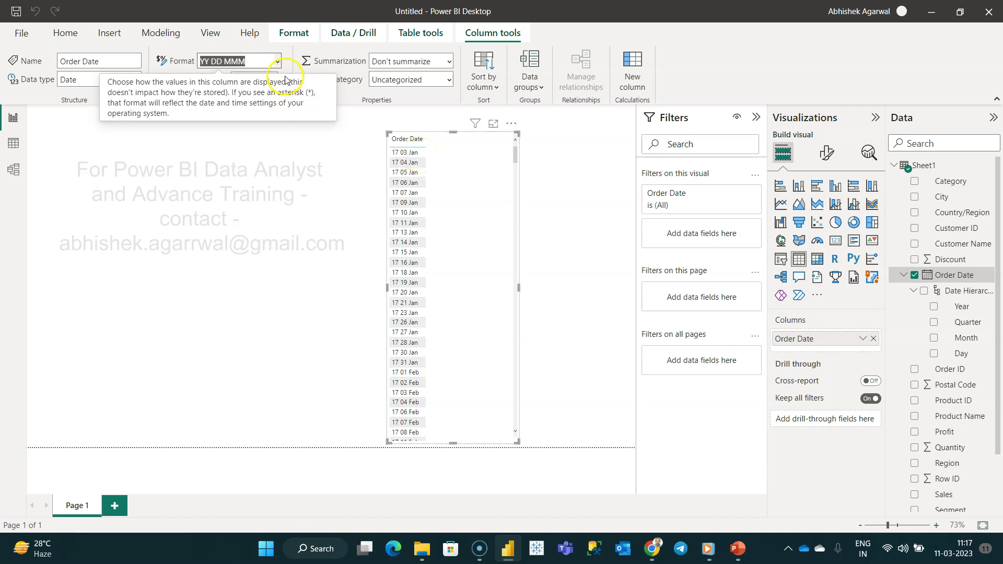
# Trim the format code to YY DD MM so dates read like 17 03 02.
pyautogui.click(270, 57)
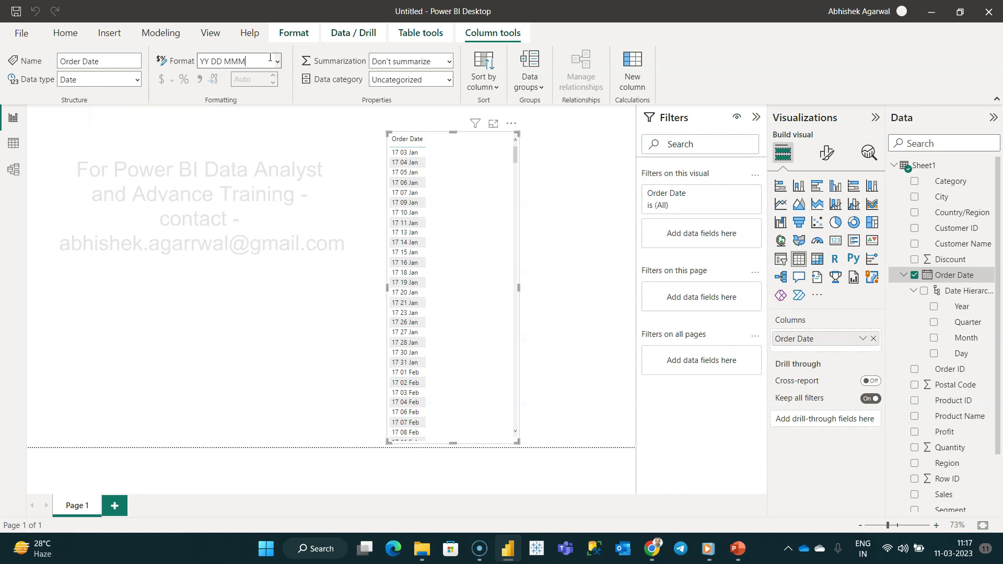
pyautogui.press('BackSpace')
pyautogui.press('Return')
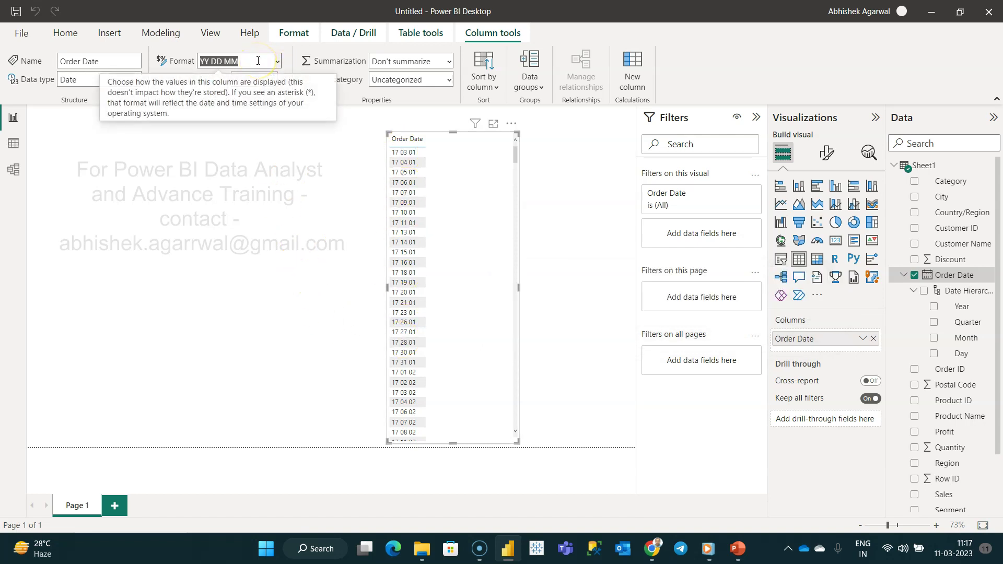
pyautogui.click(277, 61)
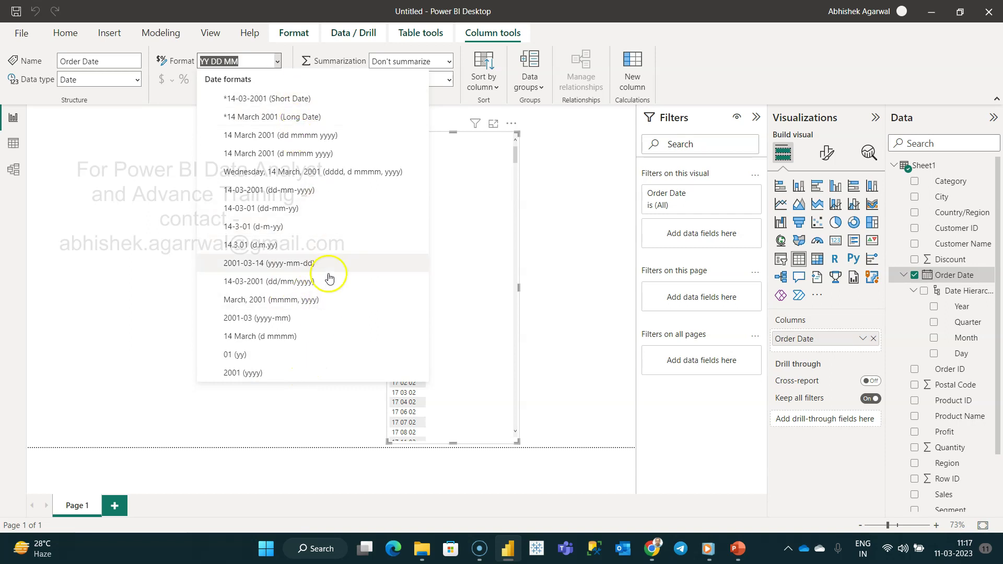
# Select the YY DD MM format code, then deselect the table to close the format list.
pyautogui.click(258, 58)
pyautogui.doubleClick(256, 60)
pyautogui.click(256, 61)
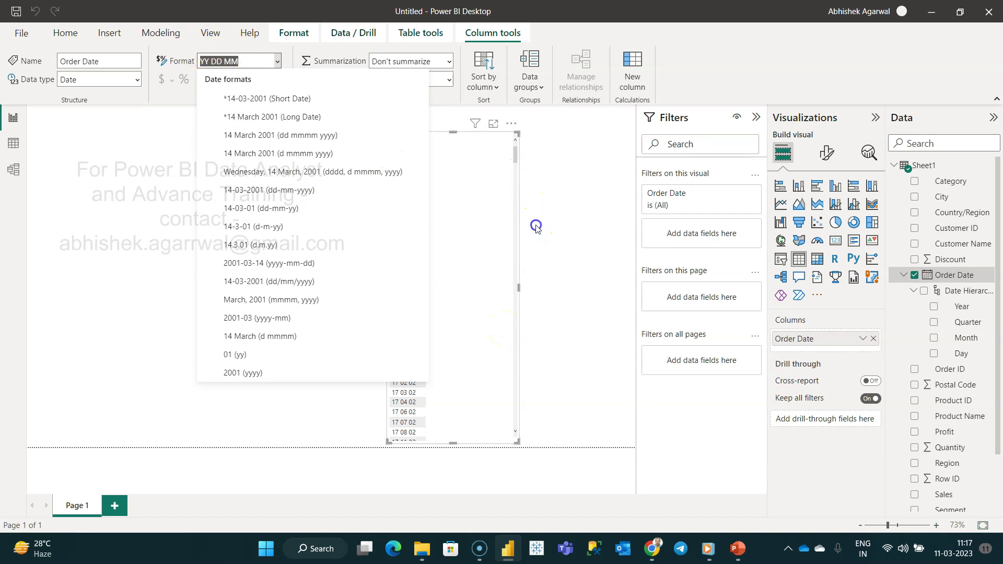
pyautogui.click(537, 228)
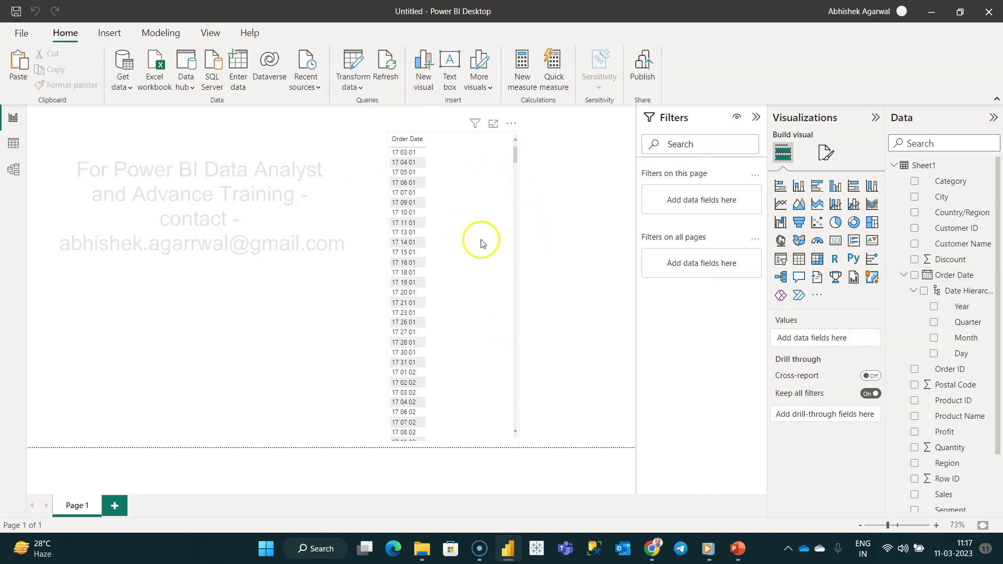